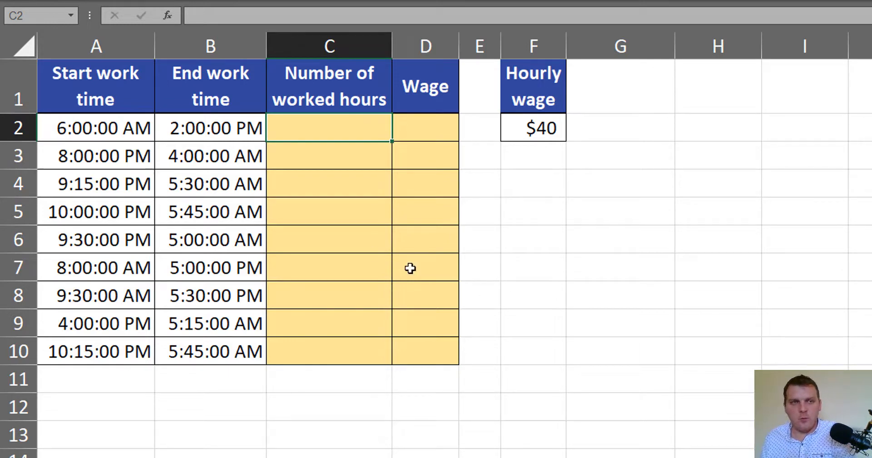
Calculate the worked time in C2 with =(B2-A2) and fill the formula down to C10
click(235, 131)
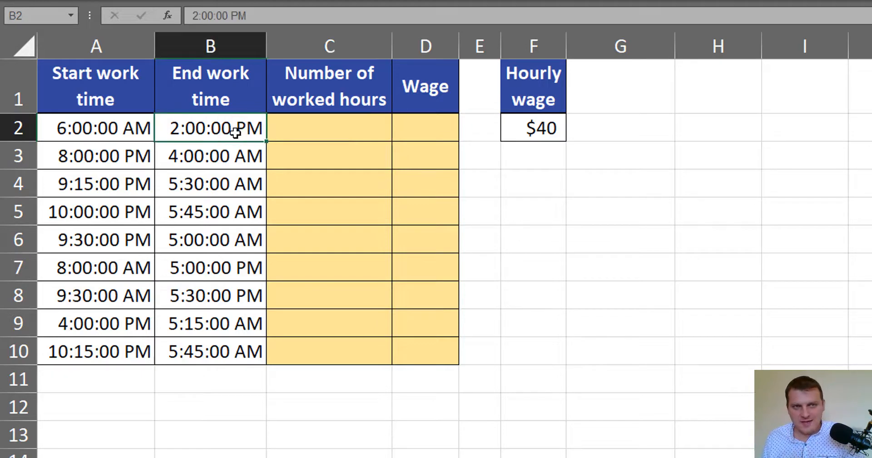
click(129, 129)
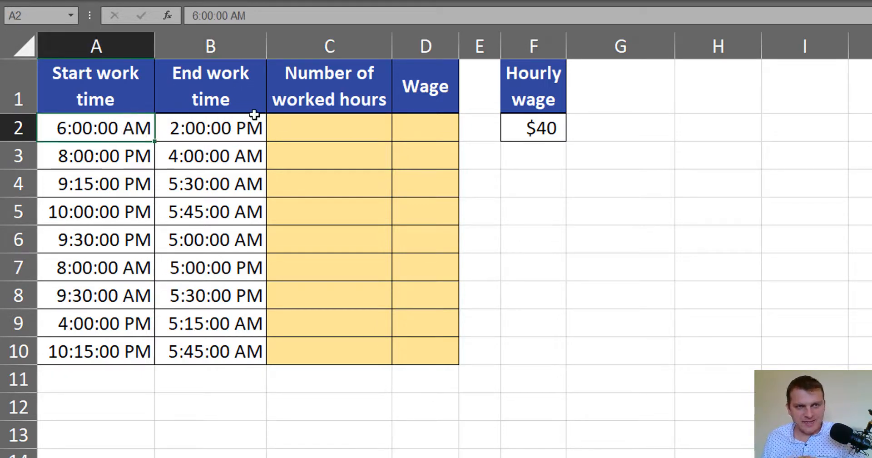
click(311, 126)
text(=)
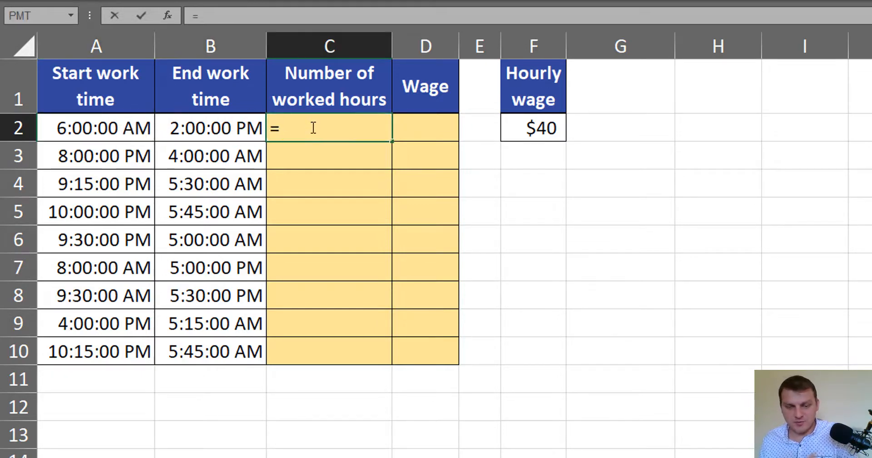
text(()
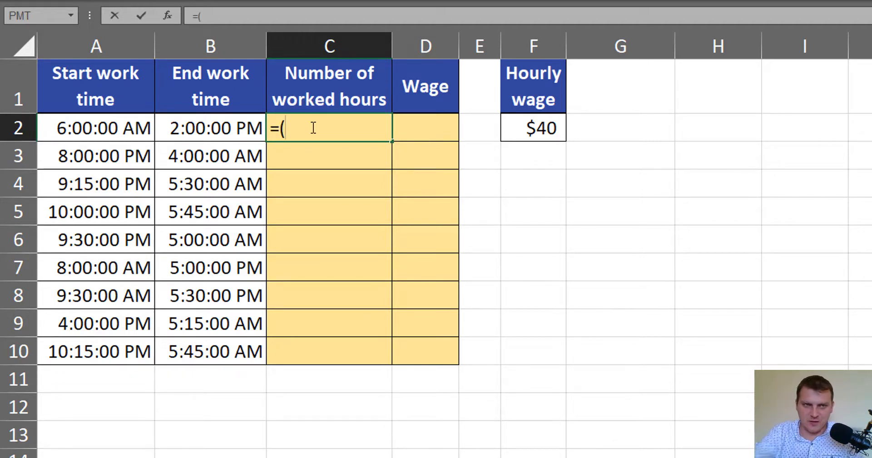
click(200, 133)
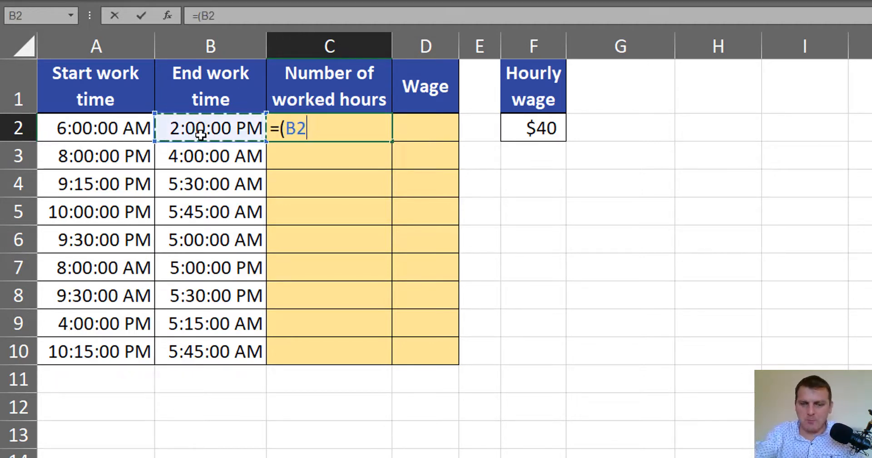
text(-)
click(58, 131)
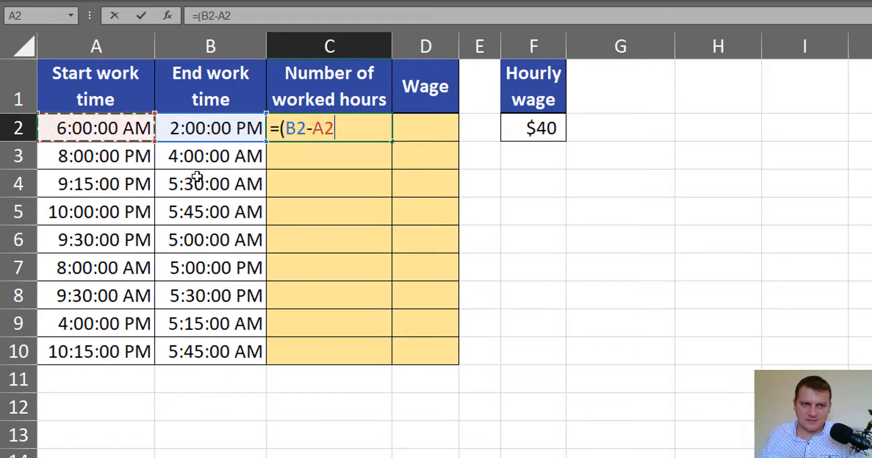
text())
key(ctrl+Return)
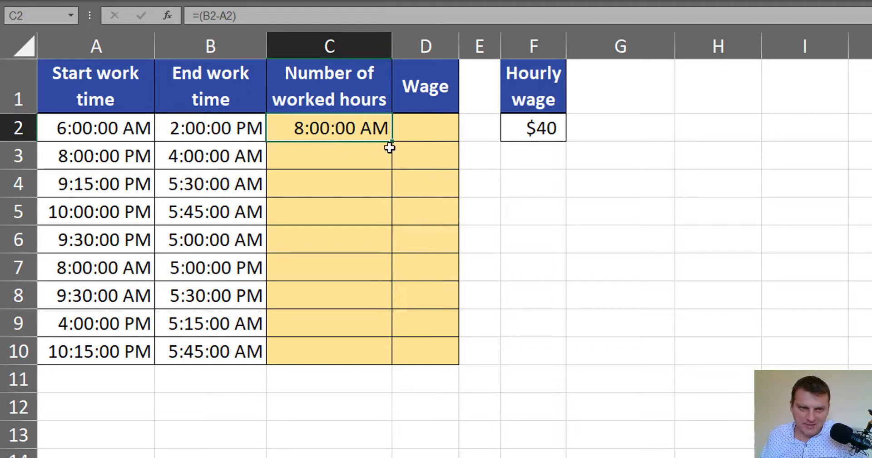
double_click(392, 144)
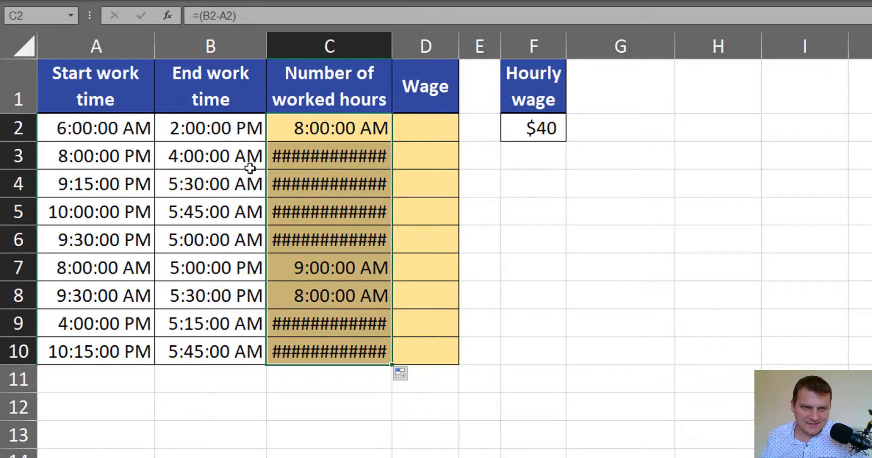
Apply the General number format to the worked-hours cells C2:C10
click(237, 160)
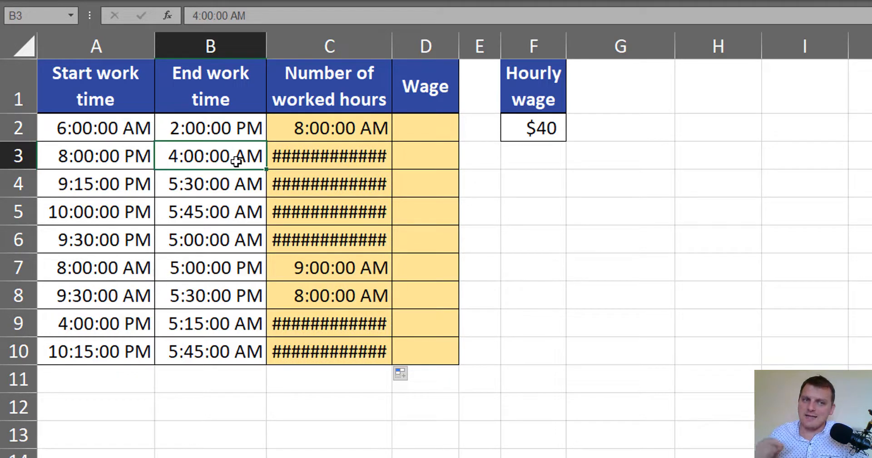
click(137, 161)
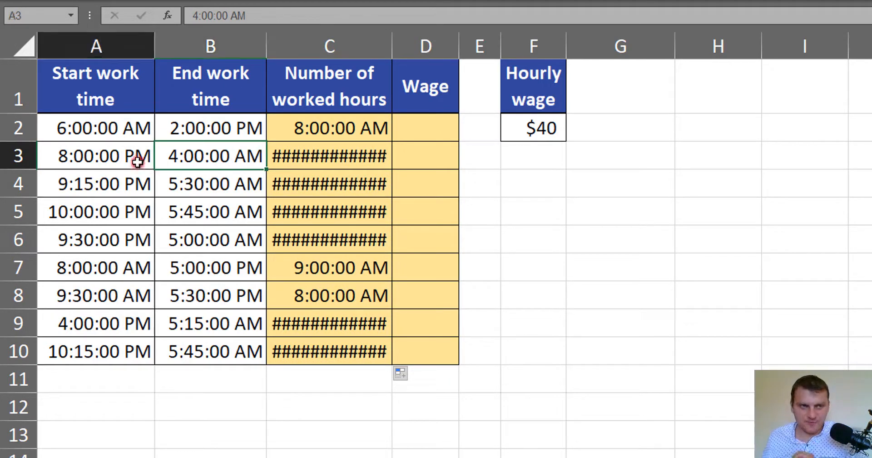
click(320, 153)
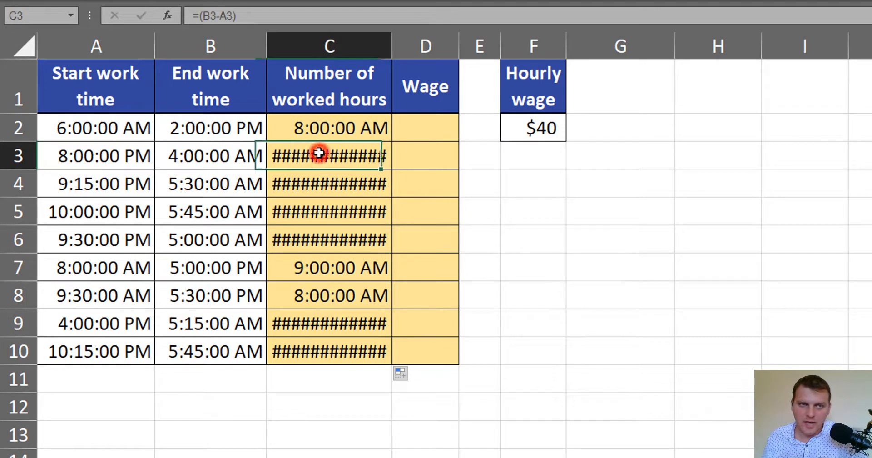
mouse_move(356, 155)
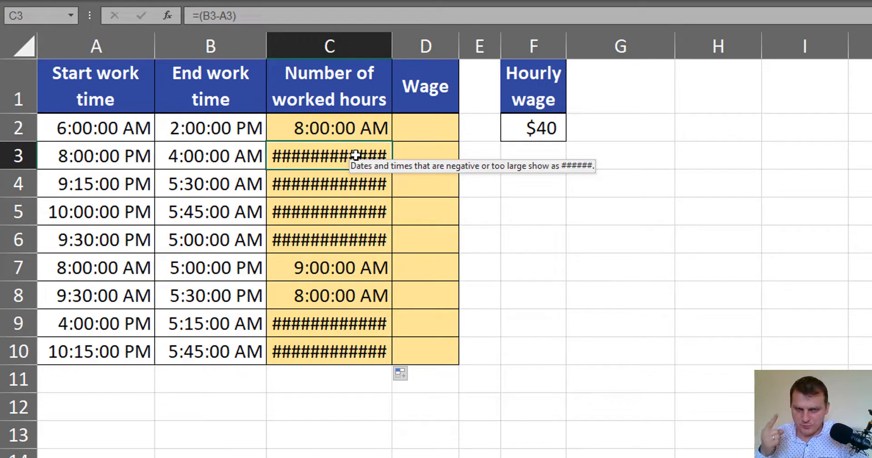
drag(366, 132, 380, 351)
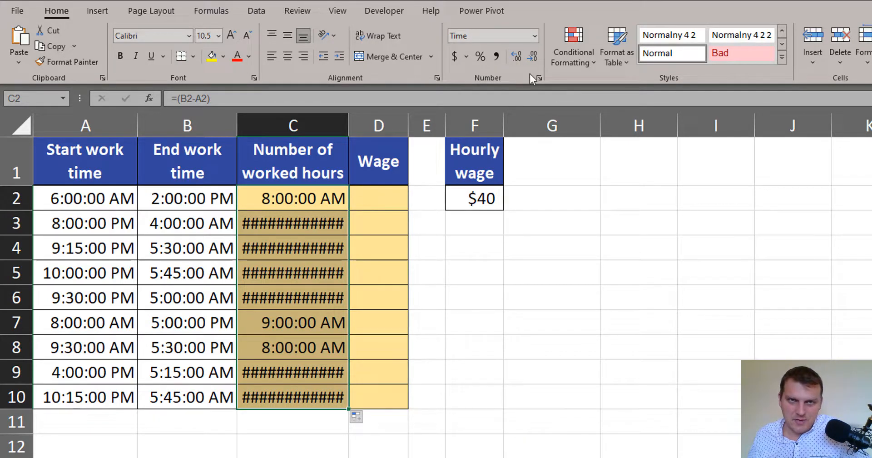
click(535, 36)
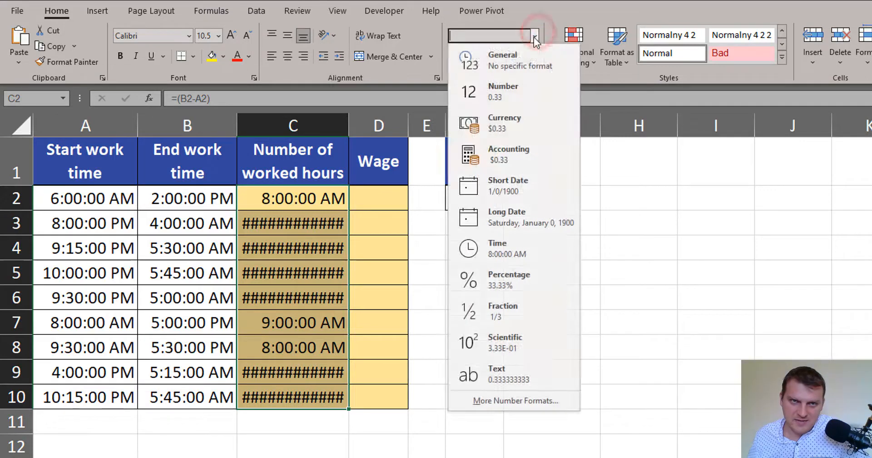
click(523, 62)
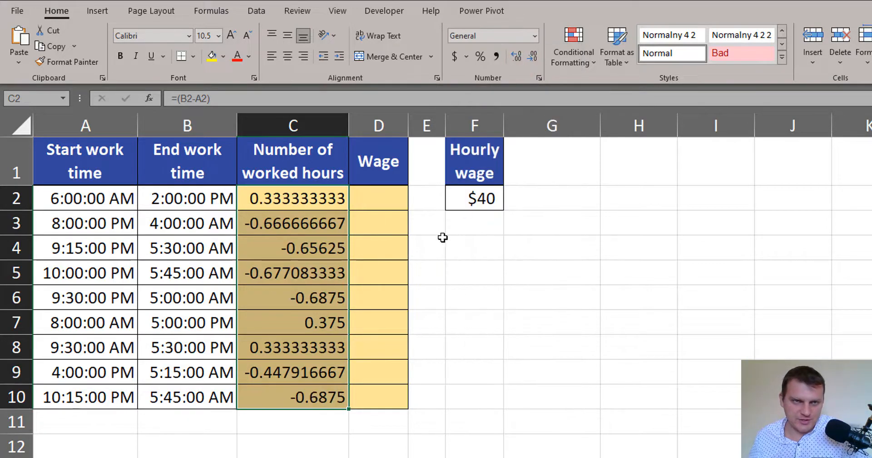
Multiply the time difference in C2 by 24, making the formula =(B2-A2)*24
click(332, 202)
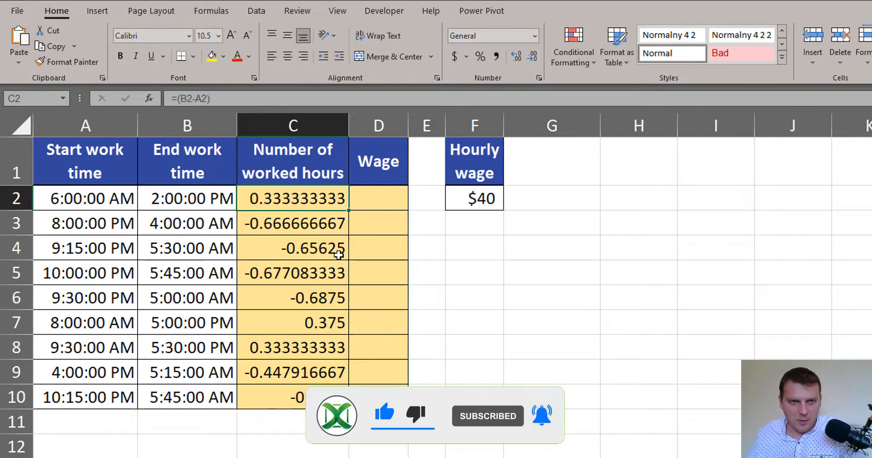
key(F2)
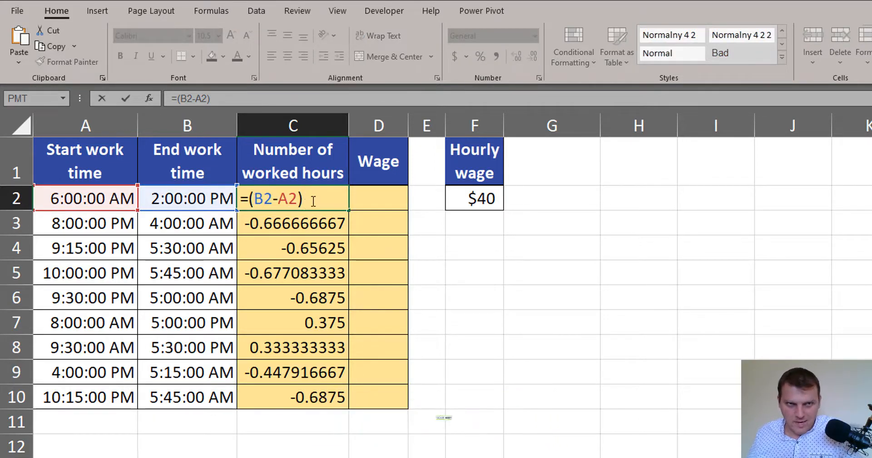
text(*)
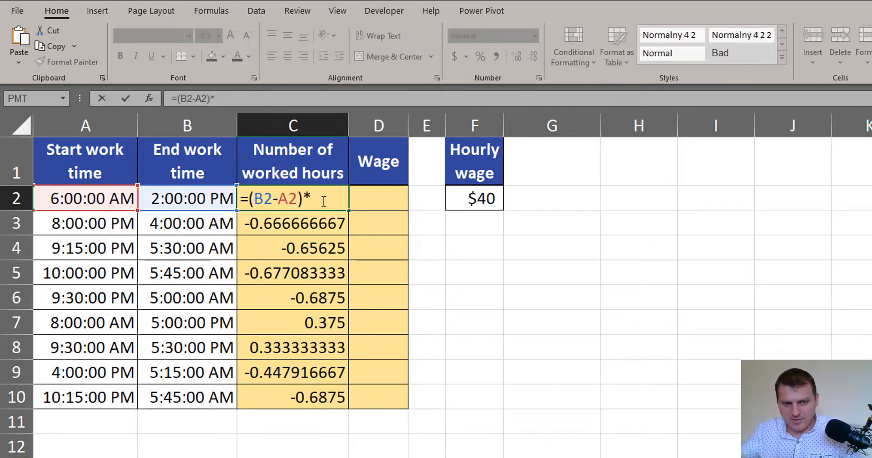
text(24)
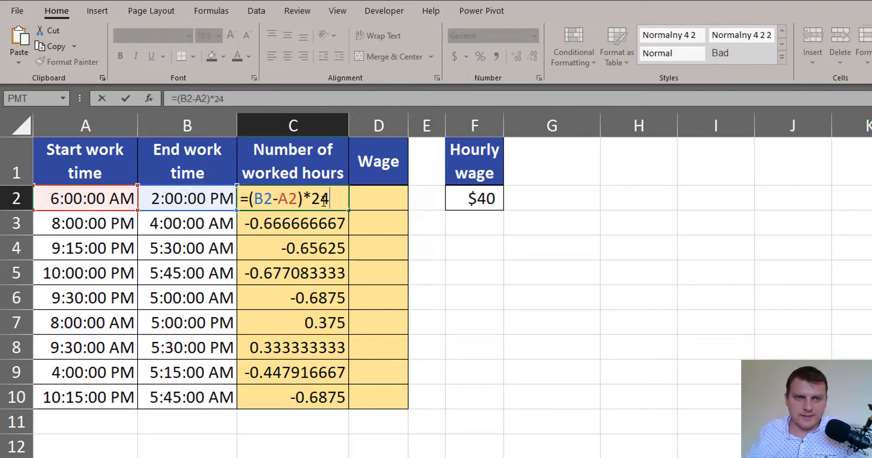
key(ctrl+Return)
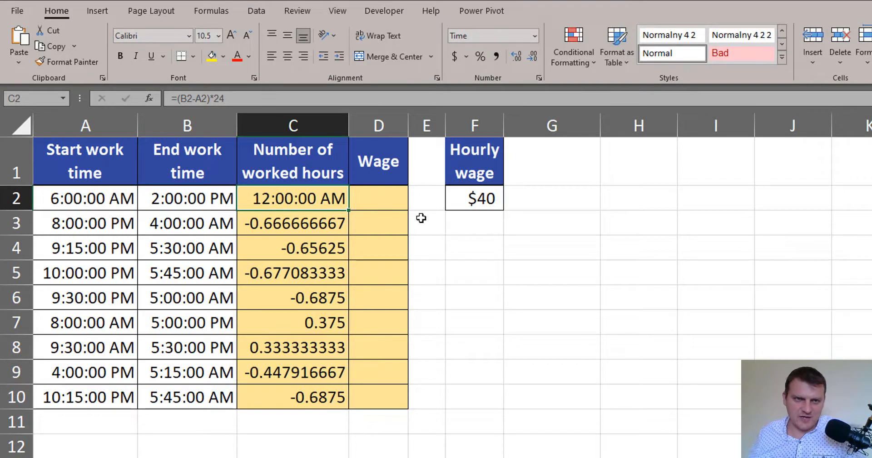
Fill the updated C2 formula down to C10 and format the range as General
double_click(349, 211)
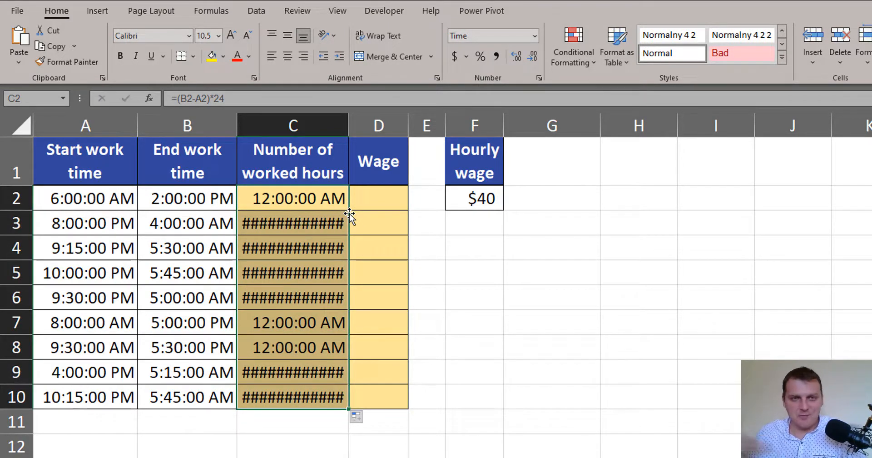
click(536, 36)
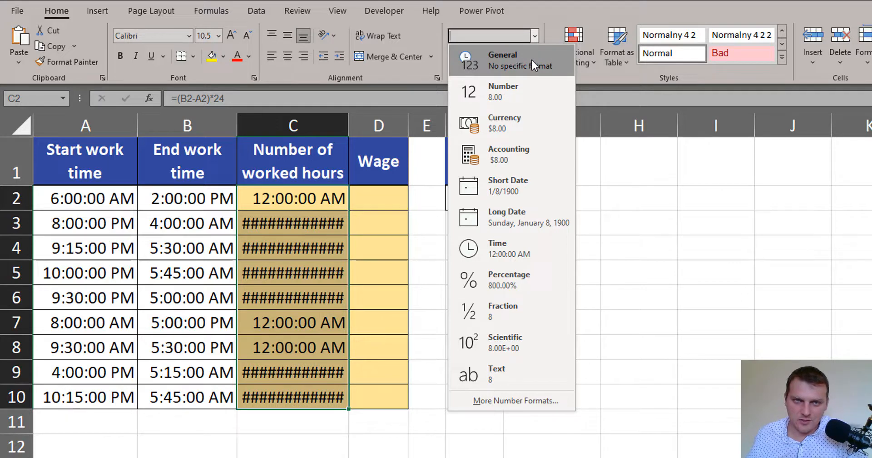
click(531, 56)
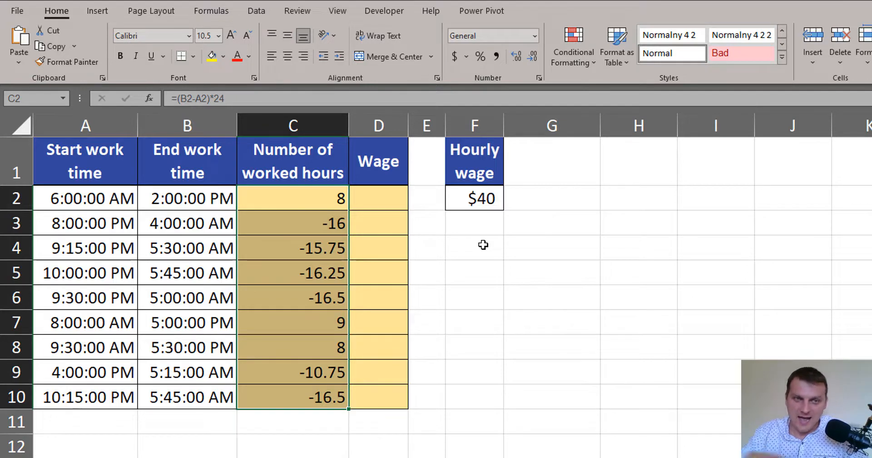
Compare the worked-hours results in rows 2 and 3 with their times, and clear the contents of C2:C10
click(306, 222)
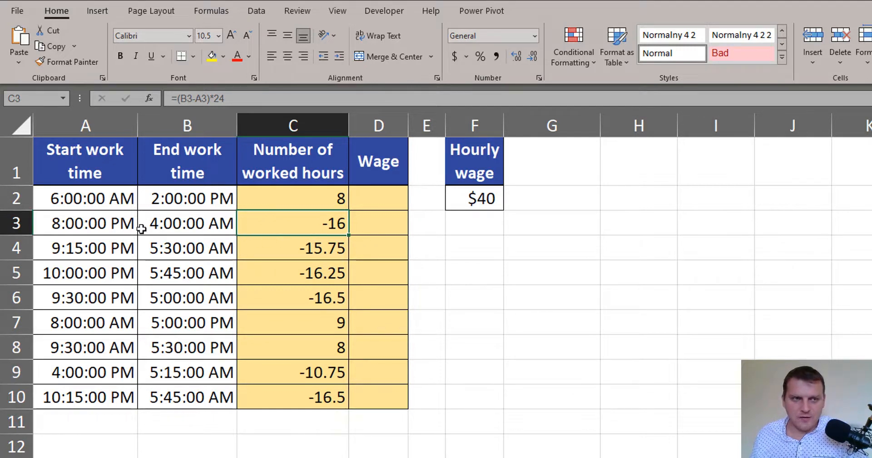
click(108, 232)
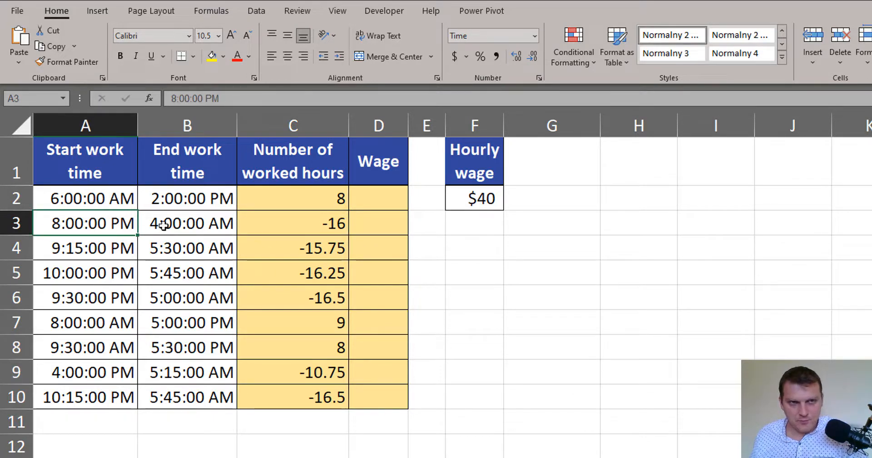
click(165, 222)
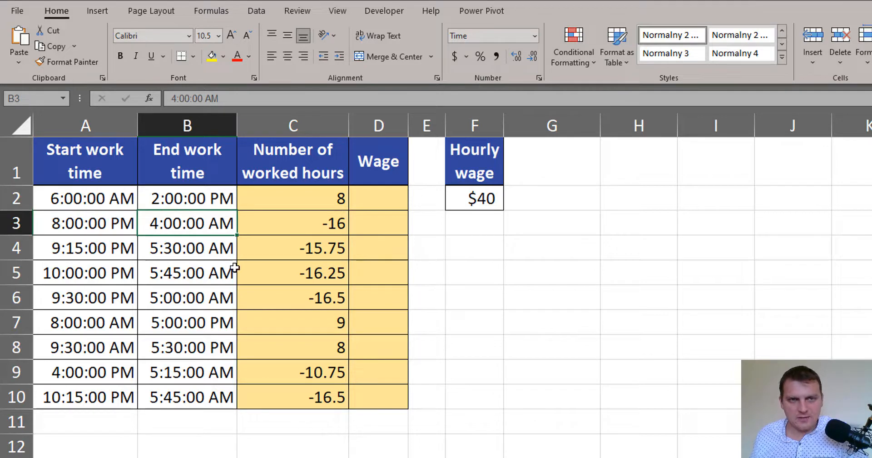
click(331, 201)
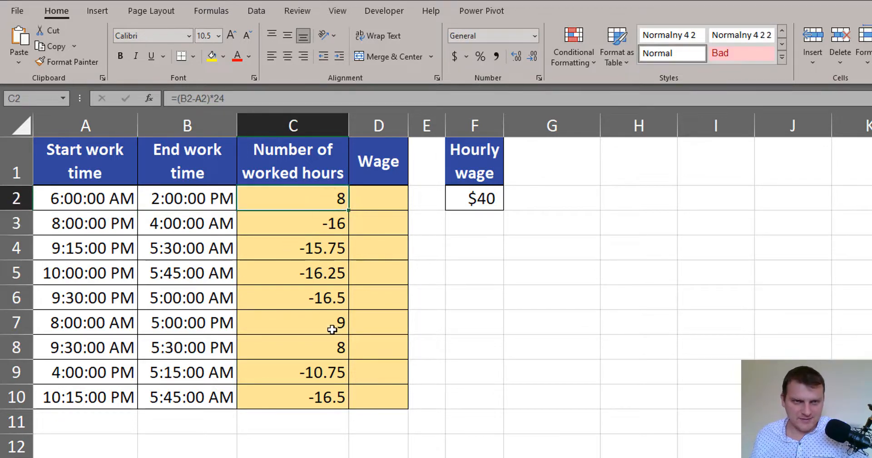
click(318, 228)
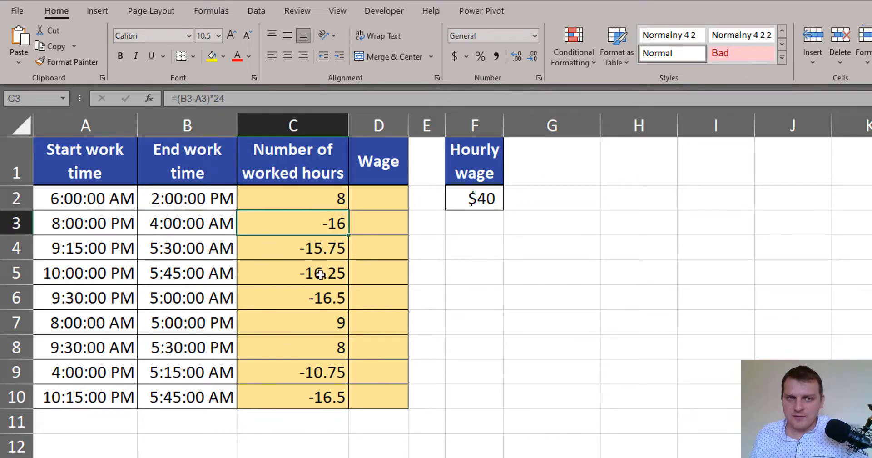
drag(325, 200, 333, 385)
key(Delete)
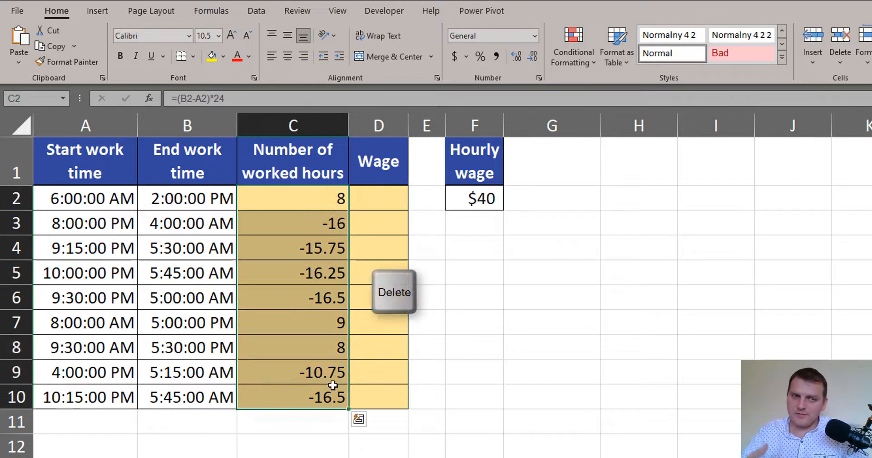
key(Delete)
Enter =MOD(B2-A2,1) in C2 to calculate the worked time and fill the formula down to C10
key(Up)
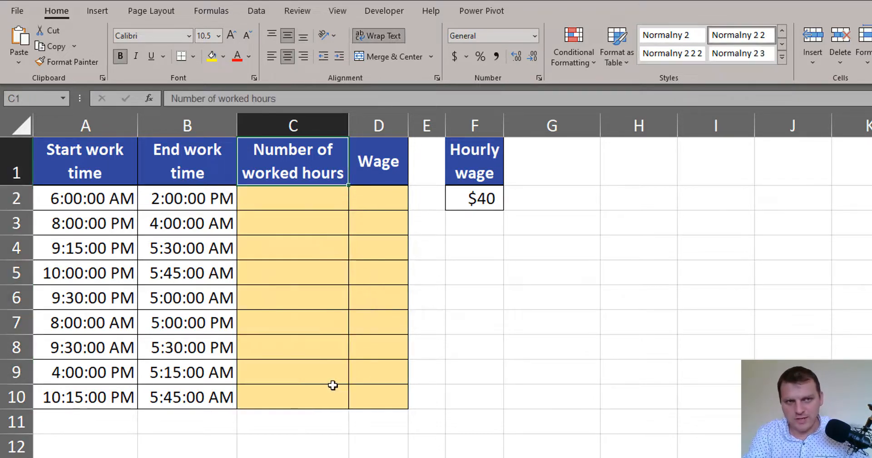
key(Down)
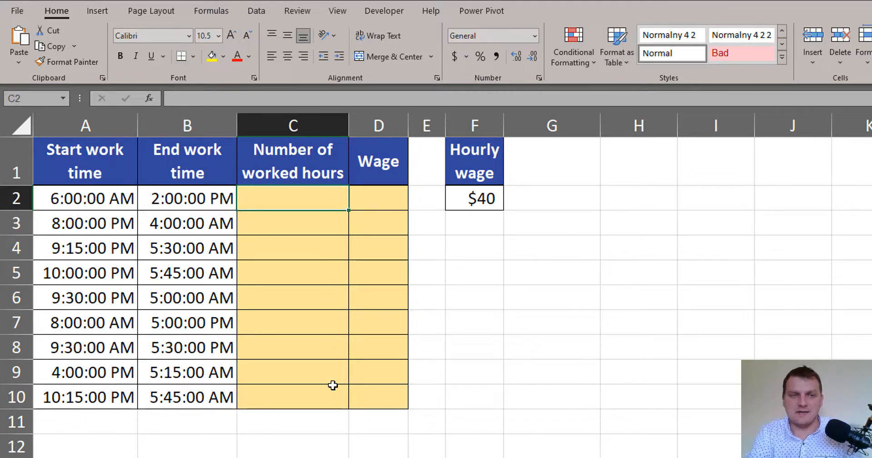
text(=)
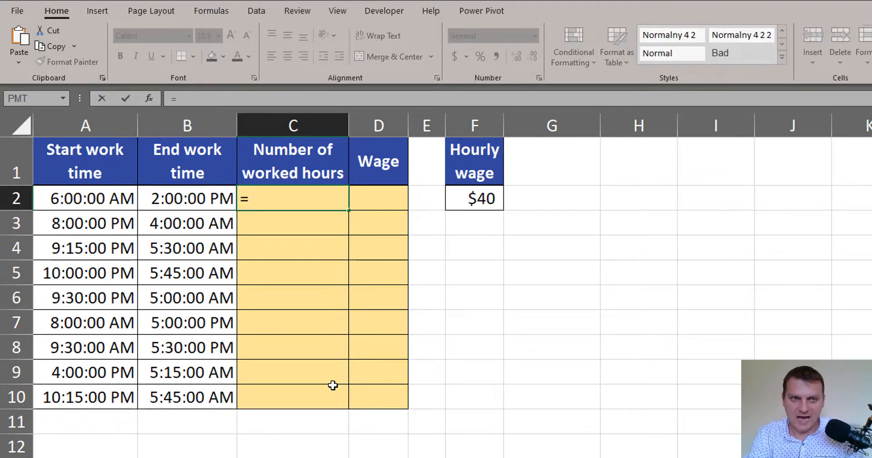
text(mod)
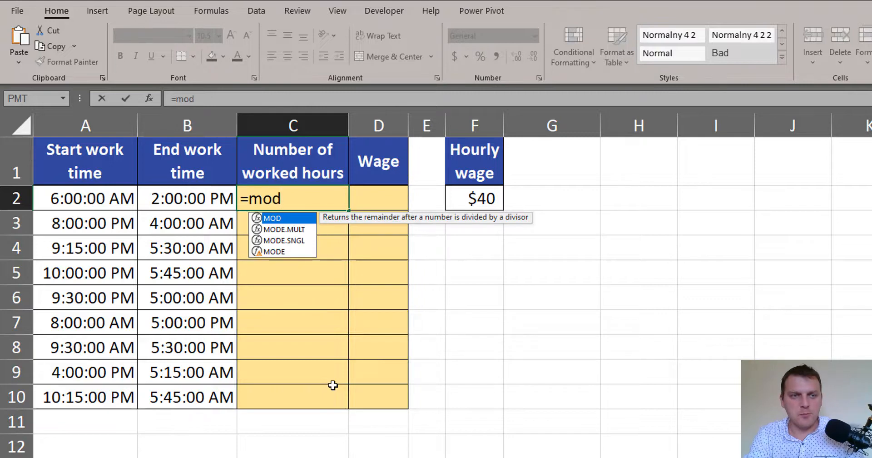
key(Tab)
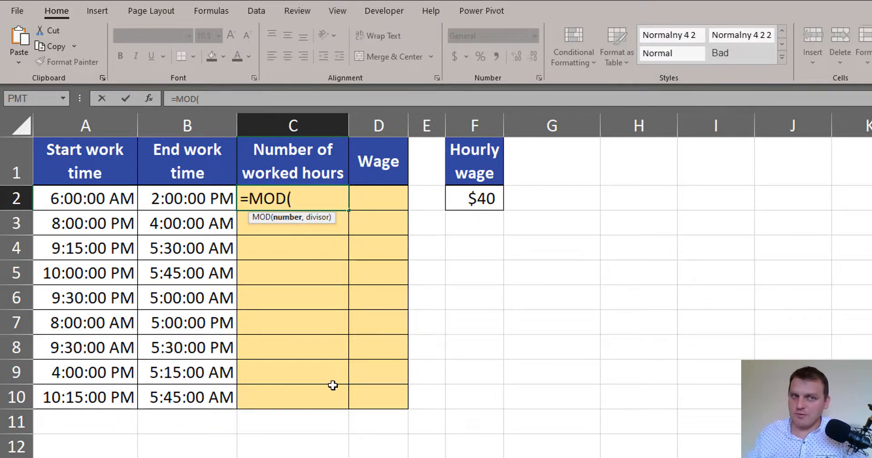
click(199, 197)
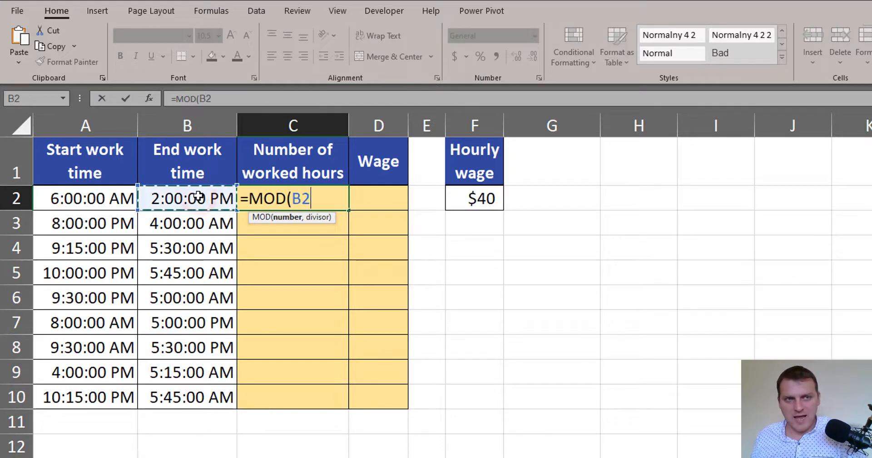
text(-)
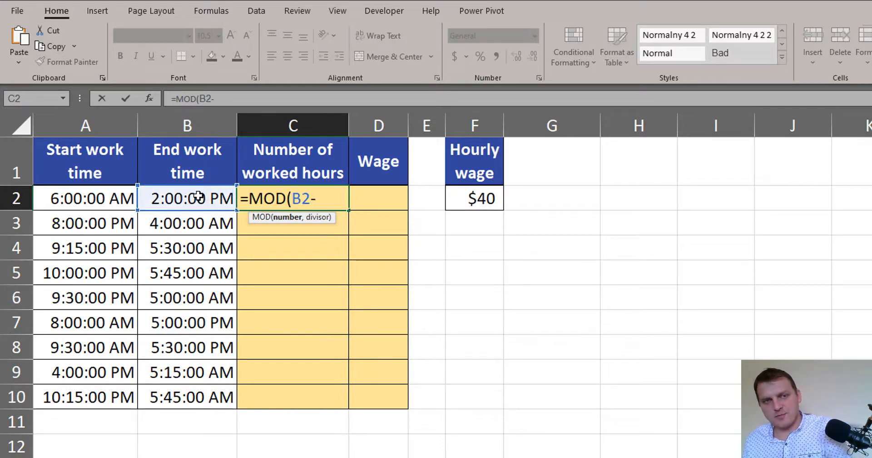
click(108, 196)
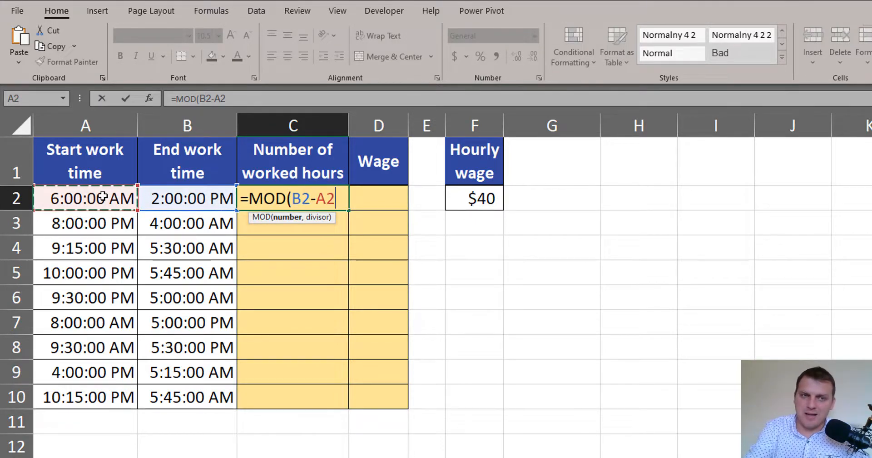
text(,)
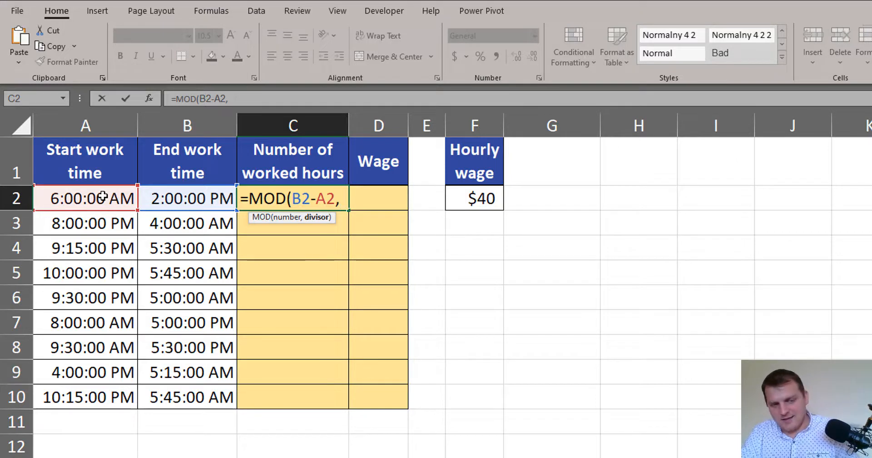
text(1)
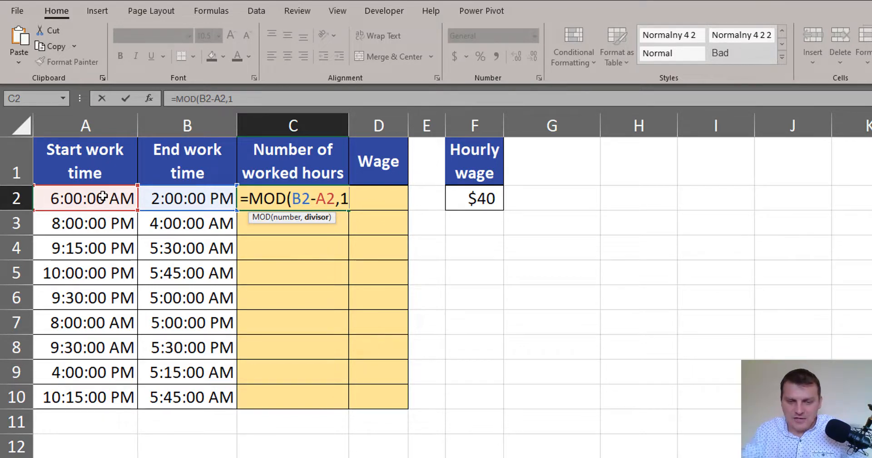
text())
key(ctrl+Return)
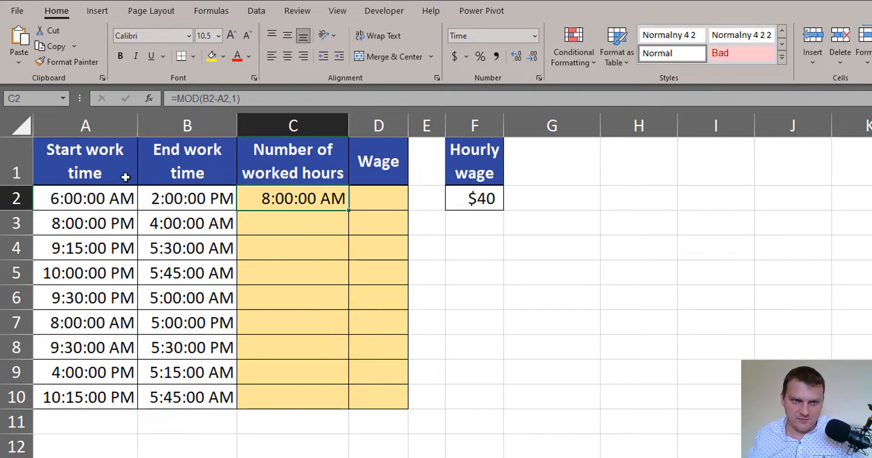
double_click(348, 210)
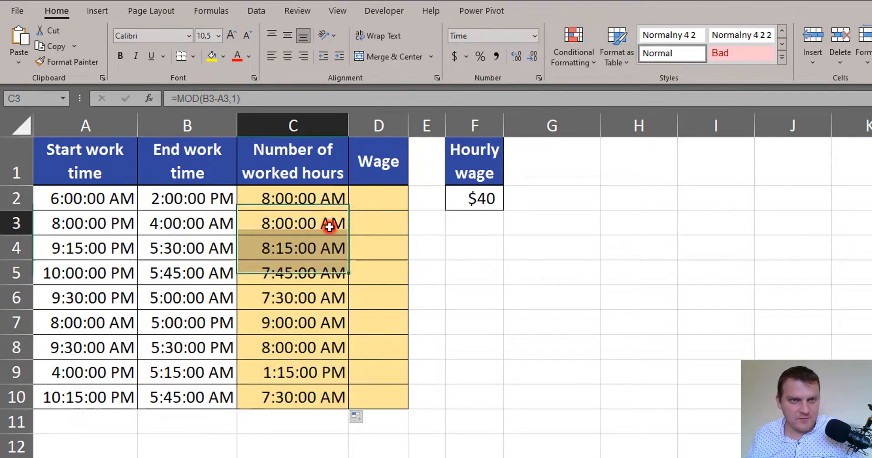
click(336, 227)
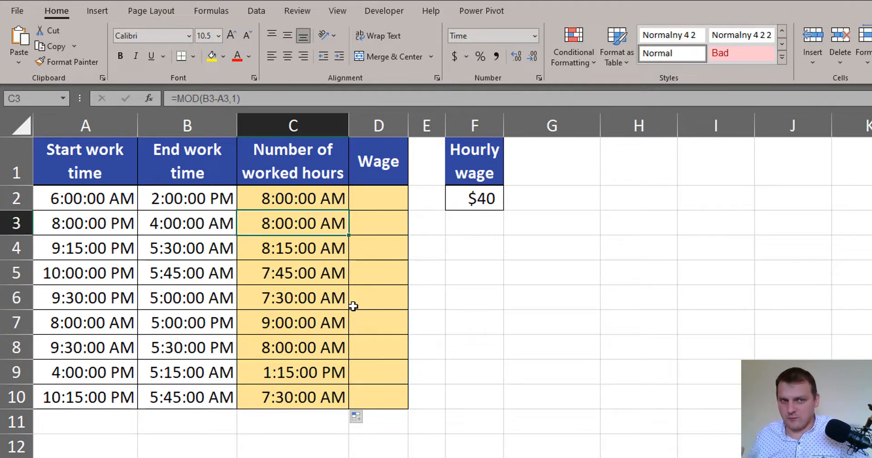
Enter the wage formula =C2*$F$2 in D2, with an absolute reference to the hourly wage
click(390, 200)
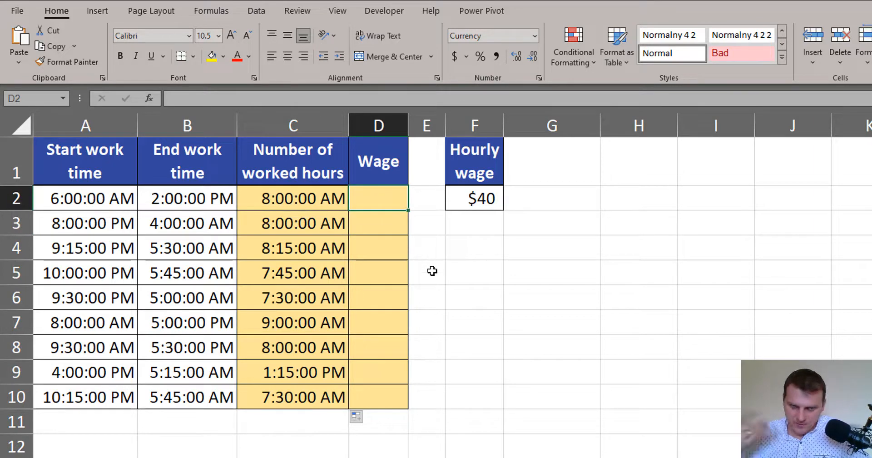
text(=)
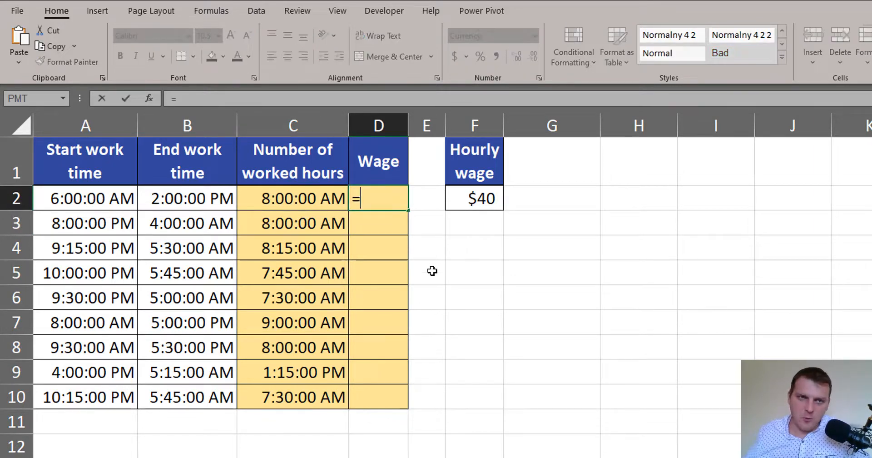
click(290, 199)
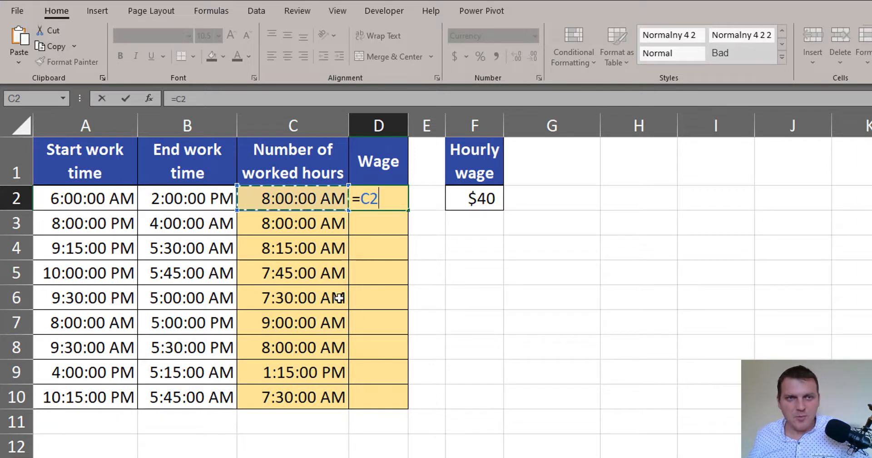
text(*)
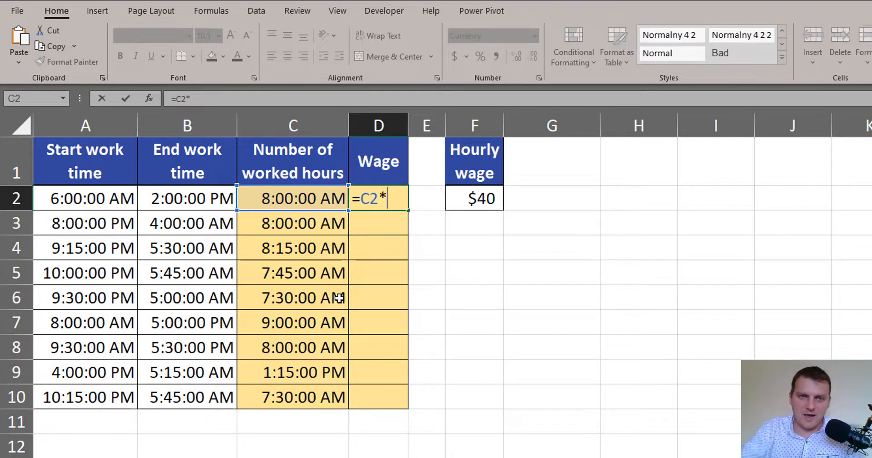
click(485, 202)
key(F4)
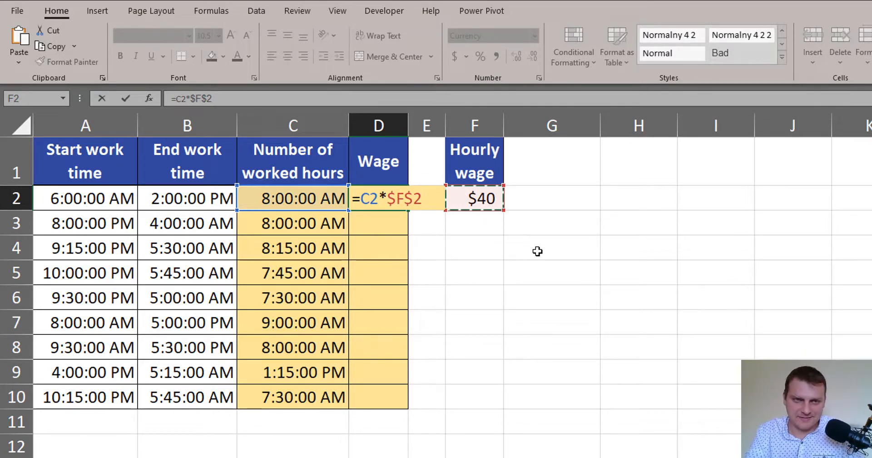
key(ctrl+Return)
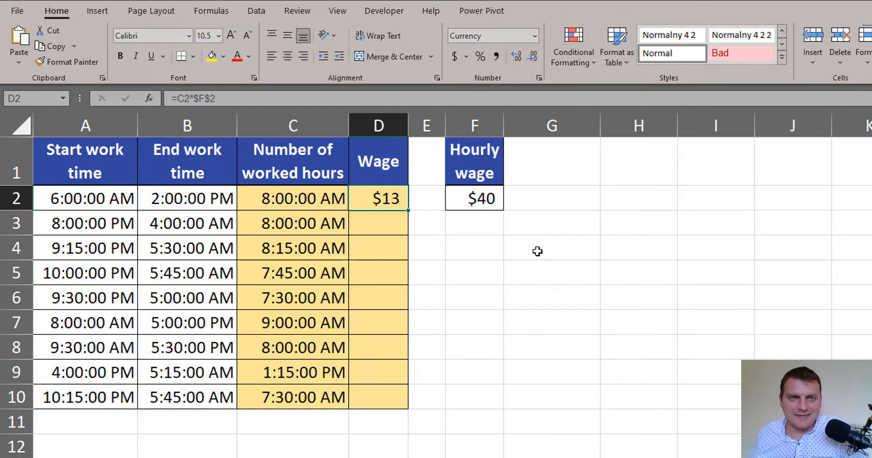
Check the wage in D2 against the worked hours in C2 and the hourly wage in F2
click(322, 198)
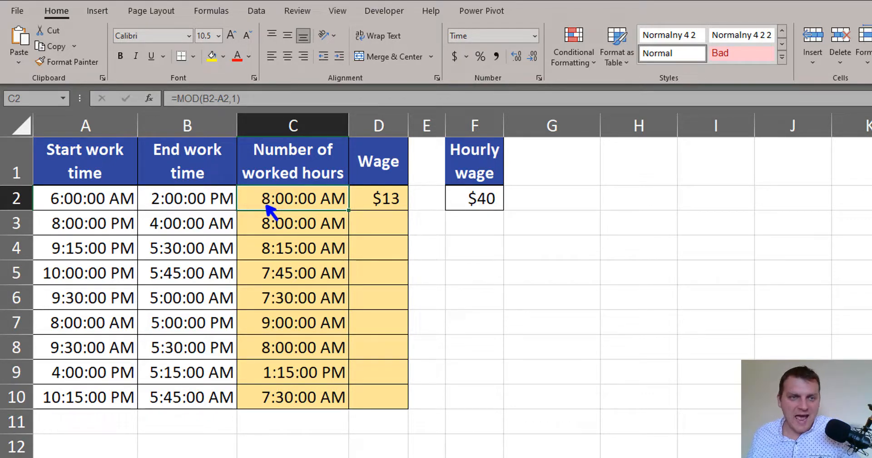
drag(463, 209, 520, 208)
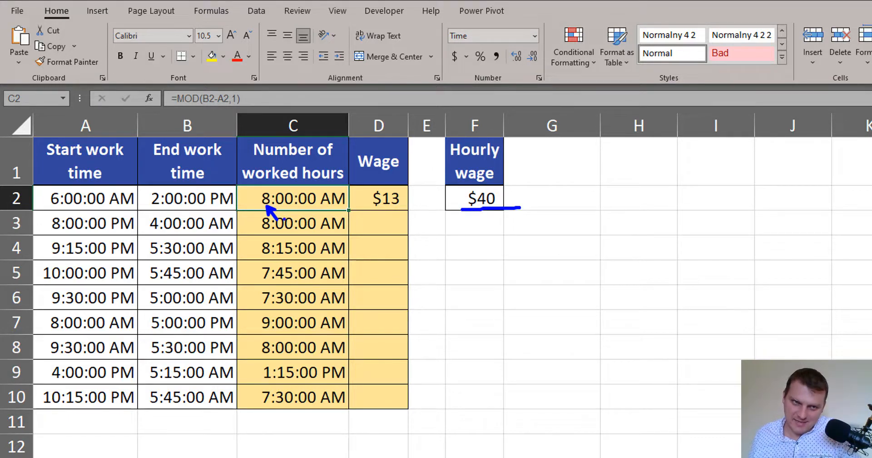
drag(255, 210, 349, 211)
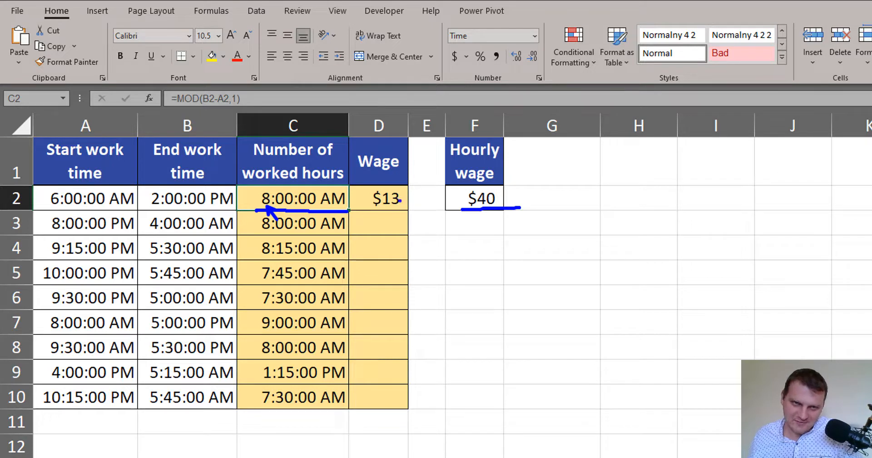
key(Escape)
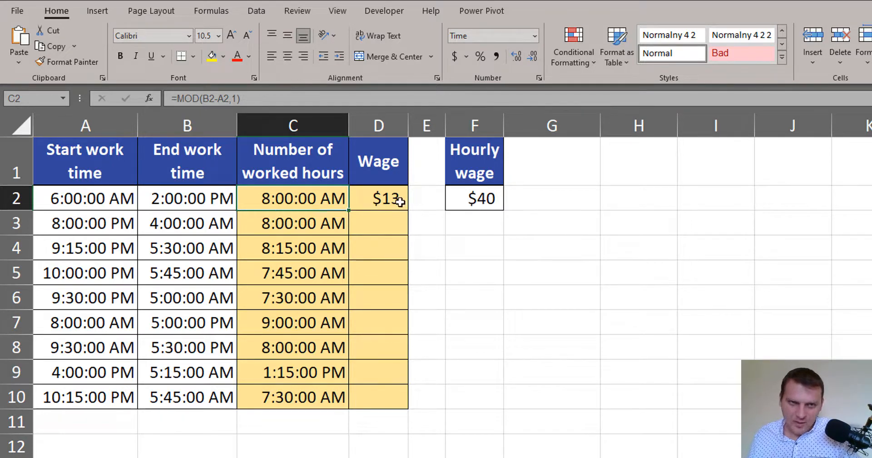
Extend the D2 wage formula to =C2*$F$2*24 and fill it down to D10
click(395, 198)
key(F2)
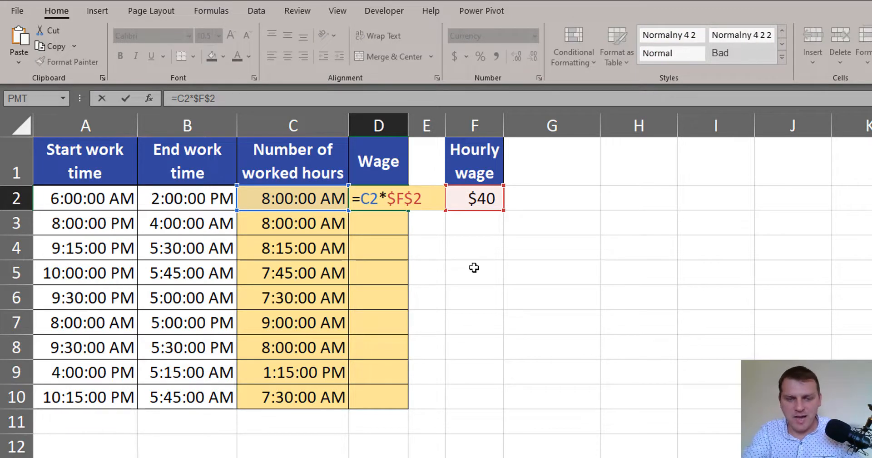
text(*24)
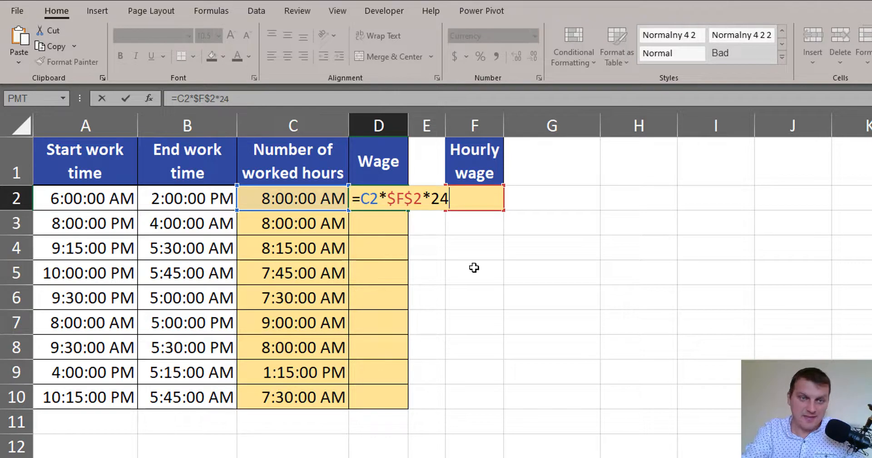
key(ctrl+Return)
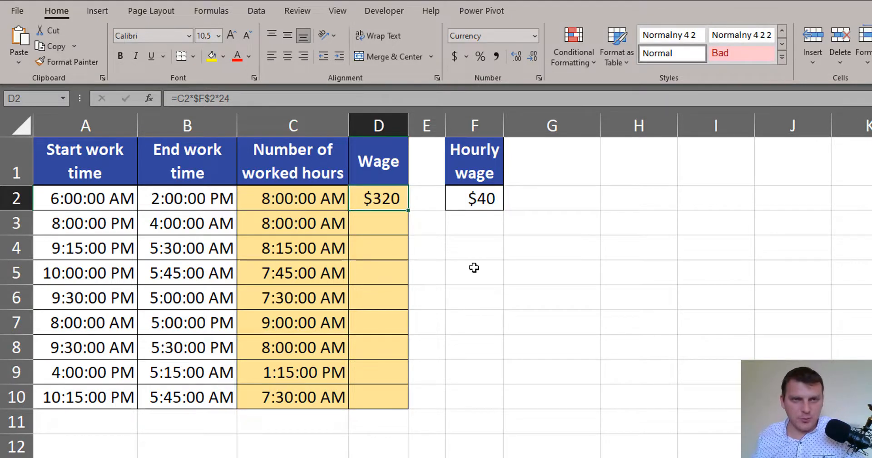
double_click(408, 209)
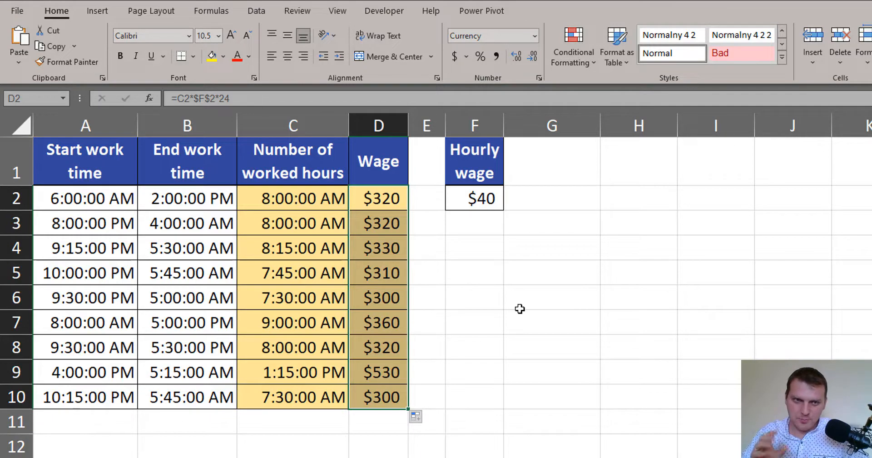
click(274, 247)
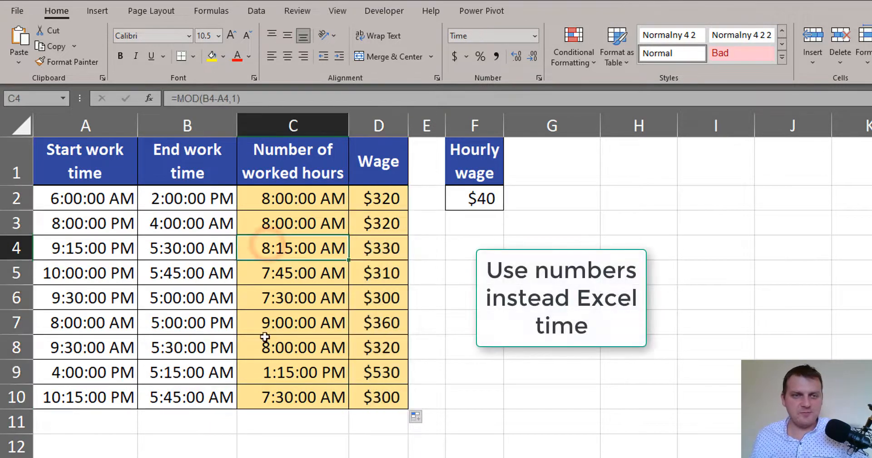